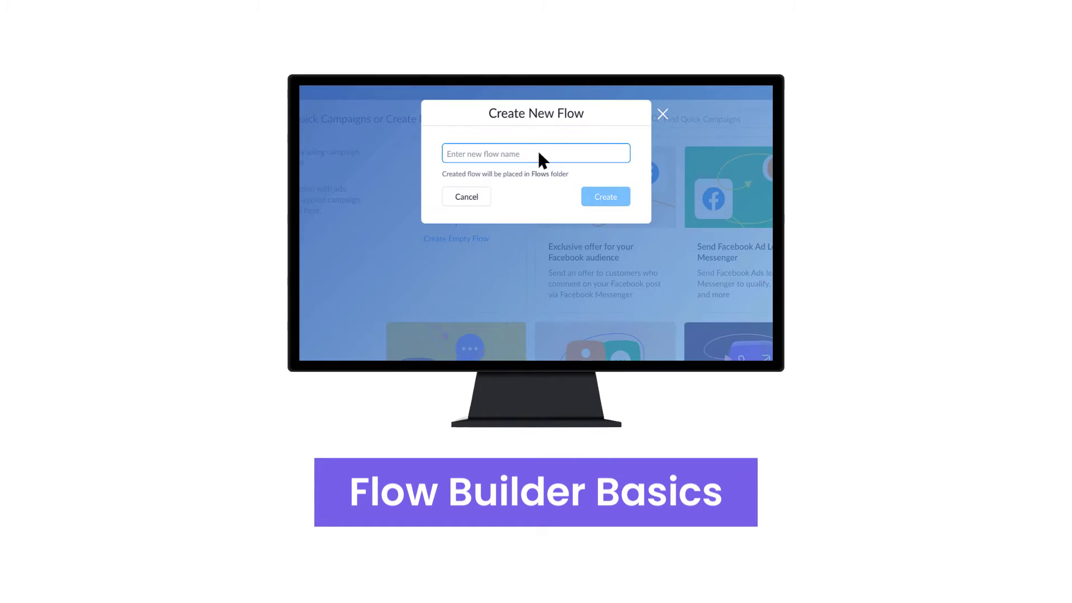
Create the flow 'Test' and add a Facebook message saying 'Hi there, welcome to our Messenger bot!' with a wave emoji.
type("Test")
key("Return")
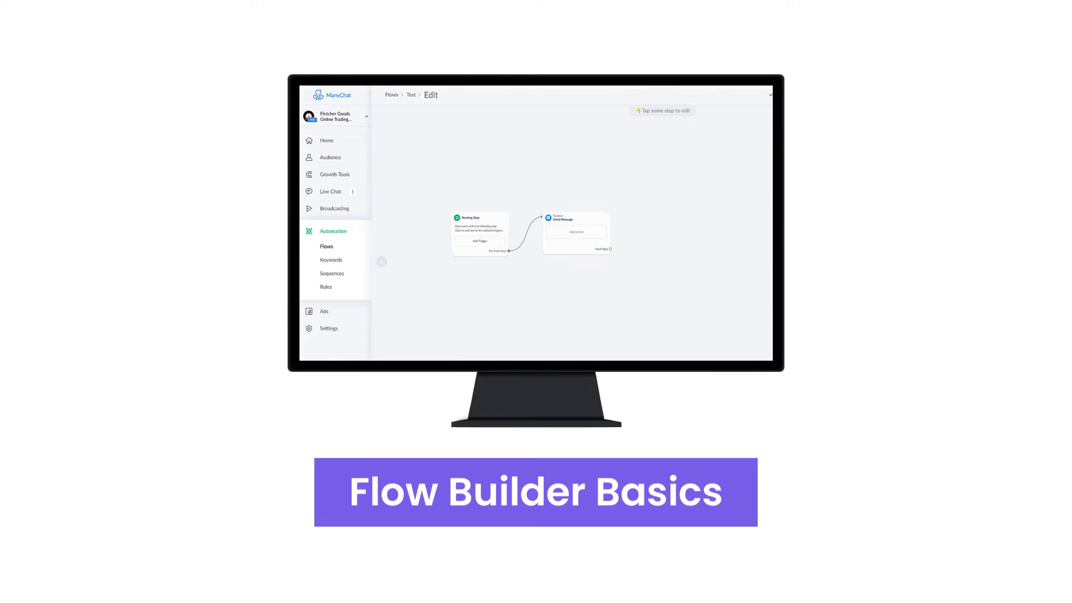
left_click_drag(611, 249, 642, 210)
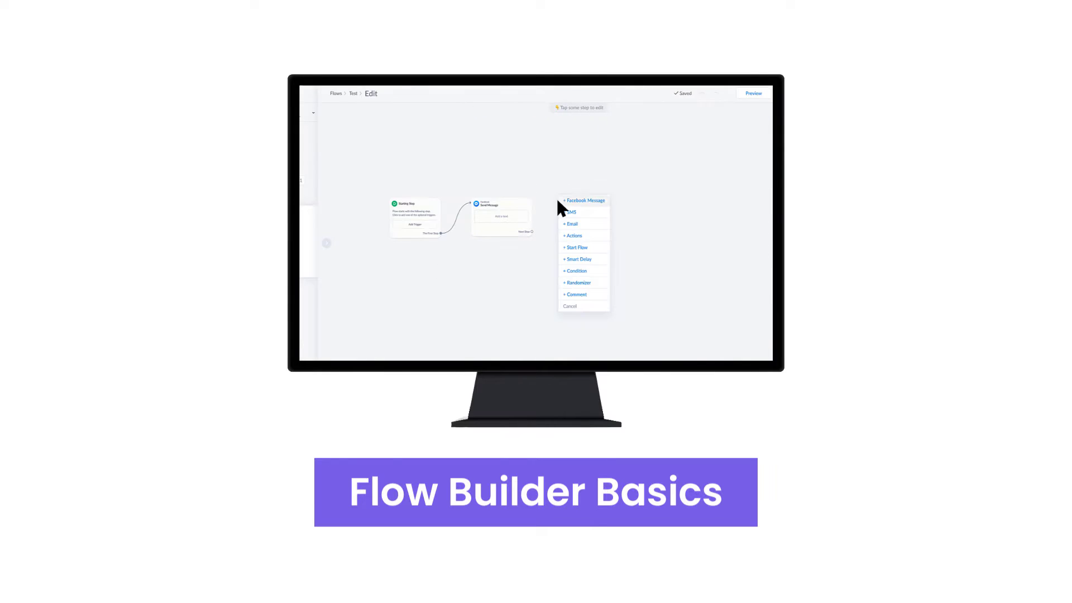
left_click(591, 200)
left_click(403, 175)
type("Hi there, welcome to our Messenger bot!")
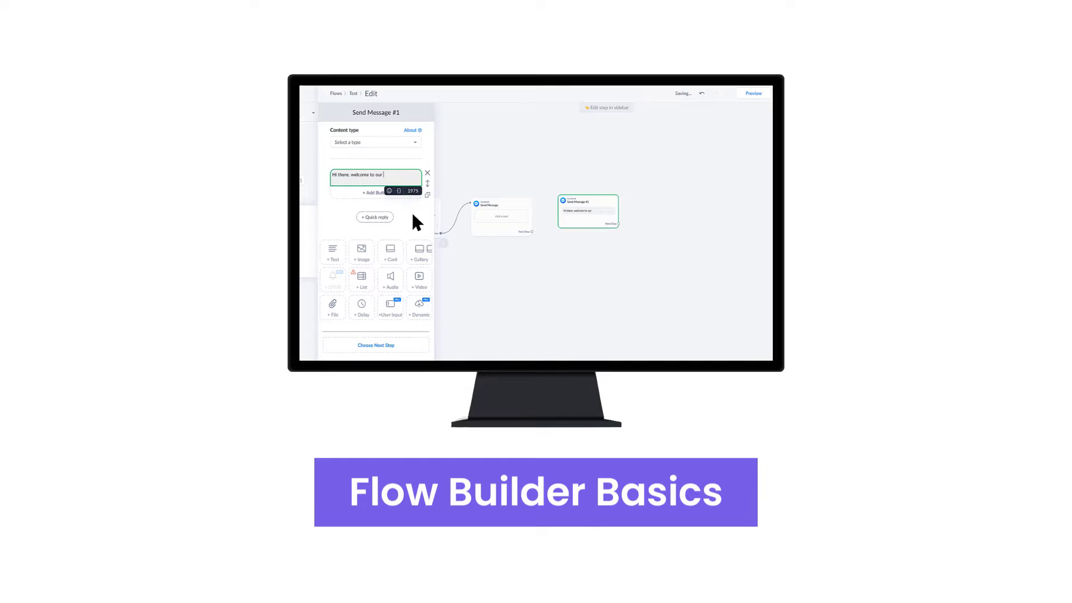
left_click(390, 191)
scroll(424, 246, "down", 3)
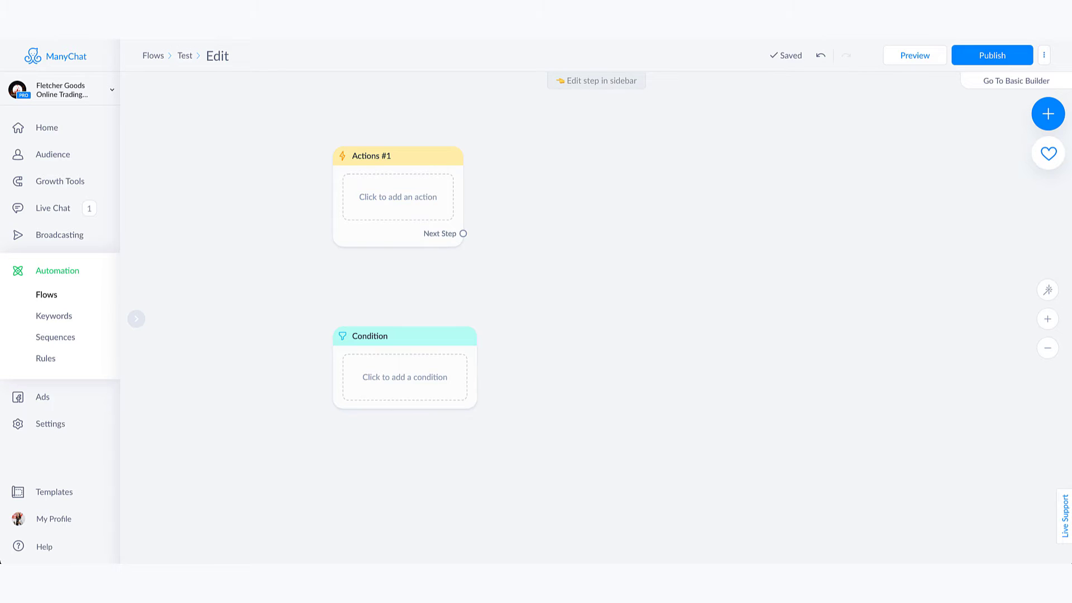
Browse the list of available actions from the step panel, then close it without adding anything.
right_click(567, 203)
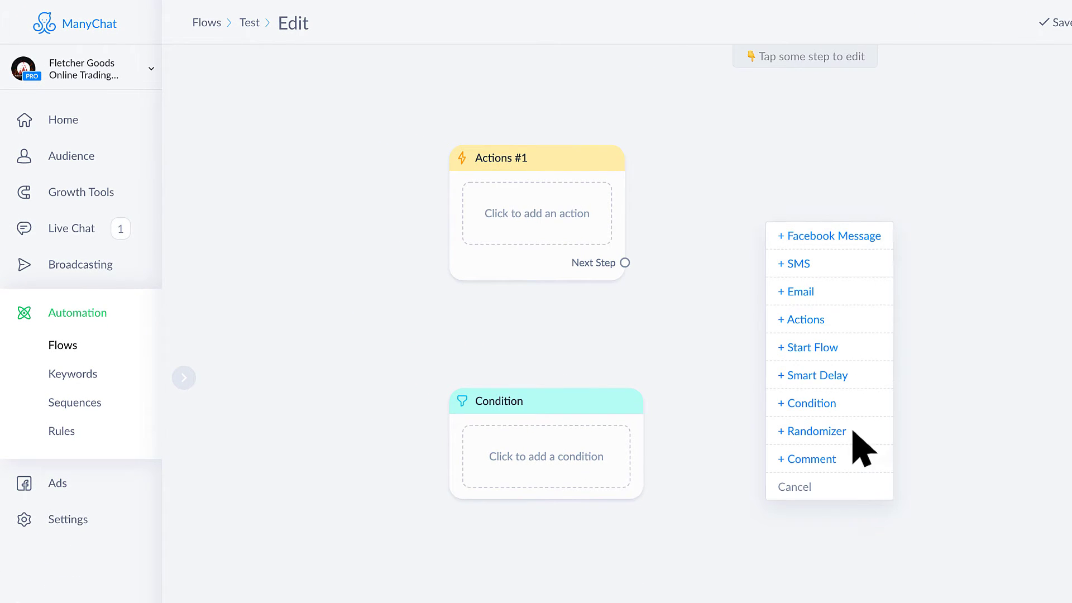
left_click(930, 234)
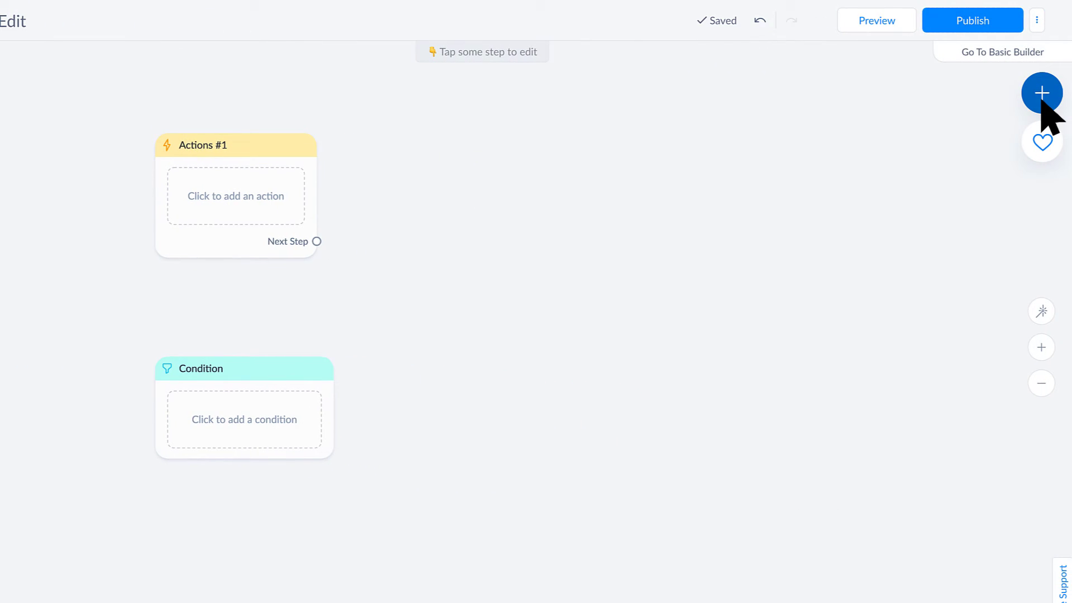
left_click(1067, 96)
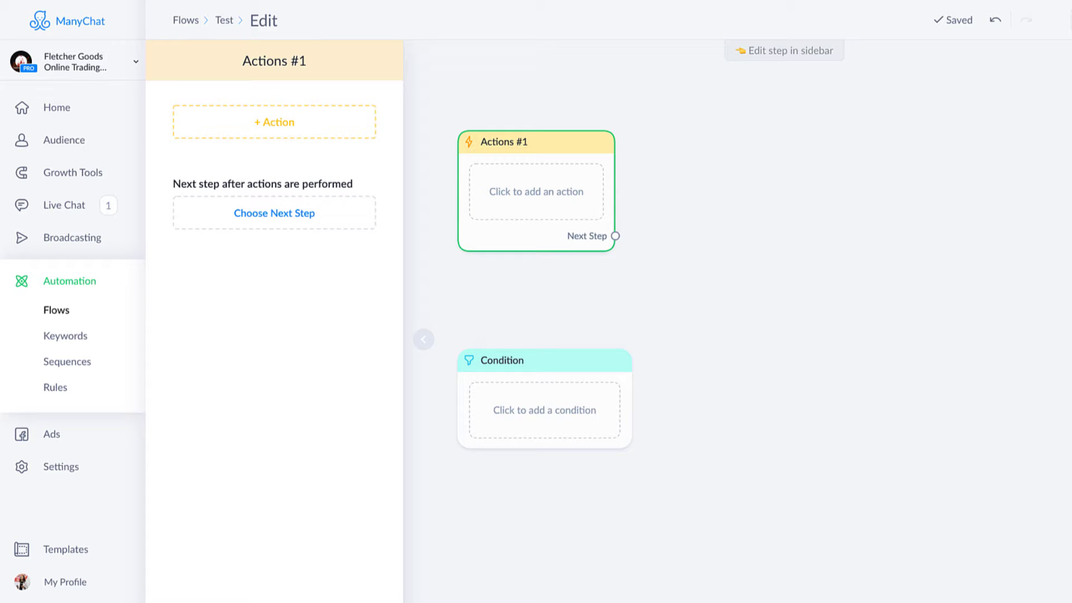
left_click(326, 131)
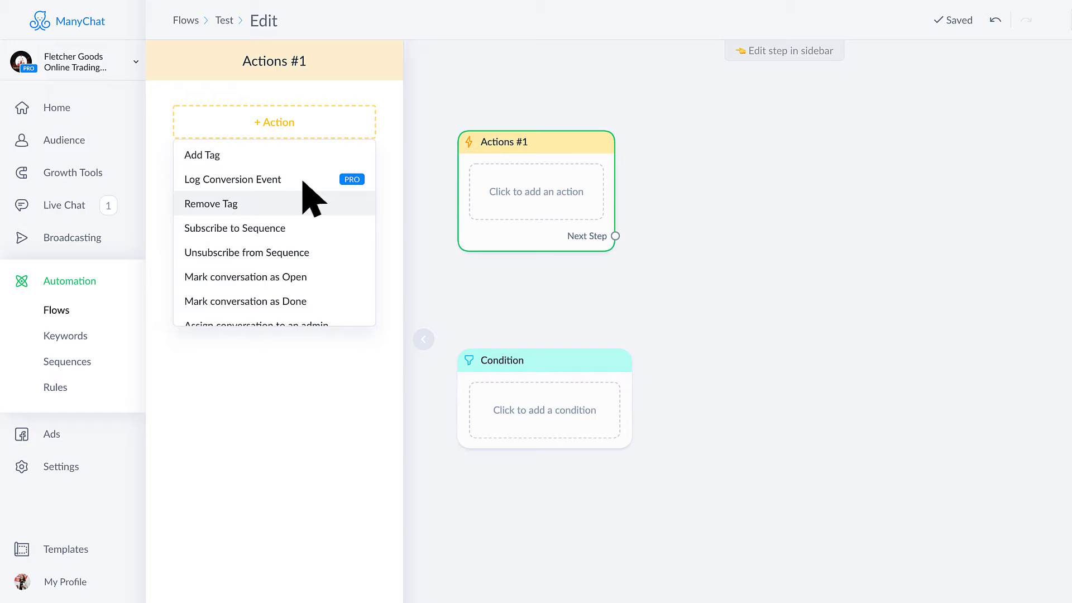
scroll(323, 302, "down", 1)
scroll(323, 302, "down", 6)
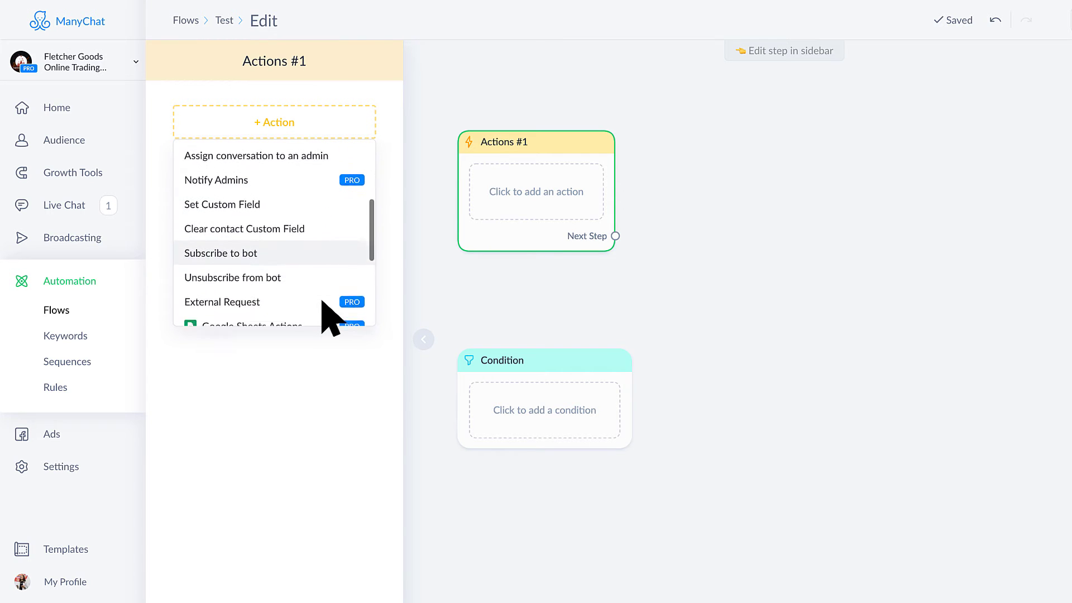
scroll(328, 313, "up", 7)
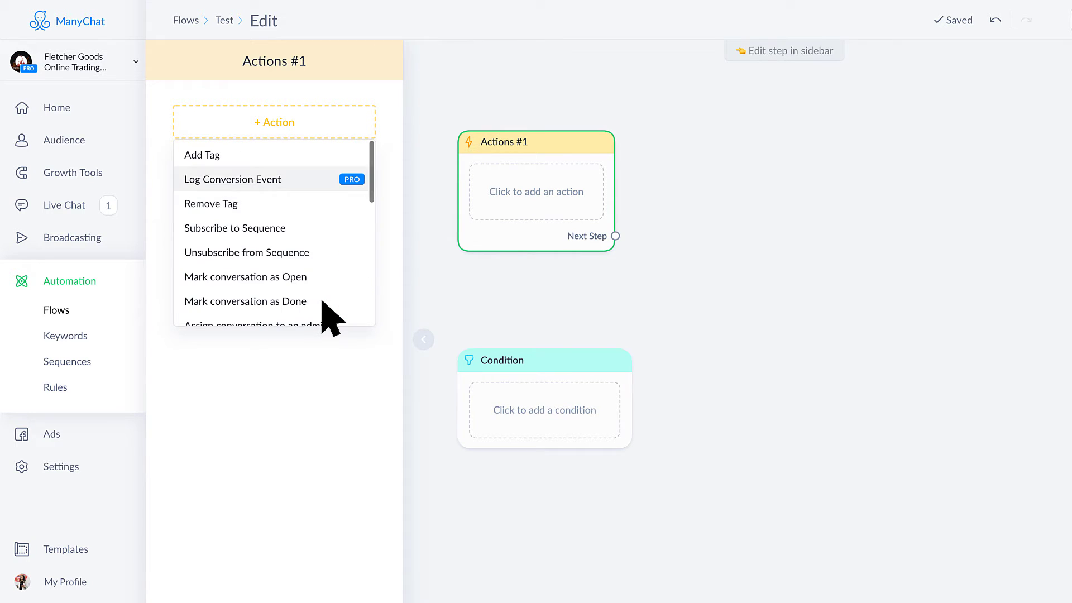
scroll(328, 313, "down", 7)
left_click(318, 397)
Open the Condition step's settings and the list of condition types for a new rule.
left_click(564, 433)
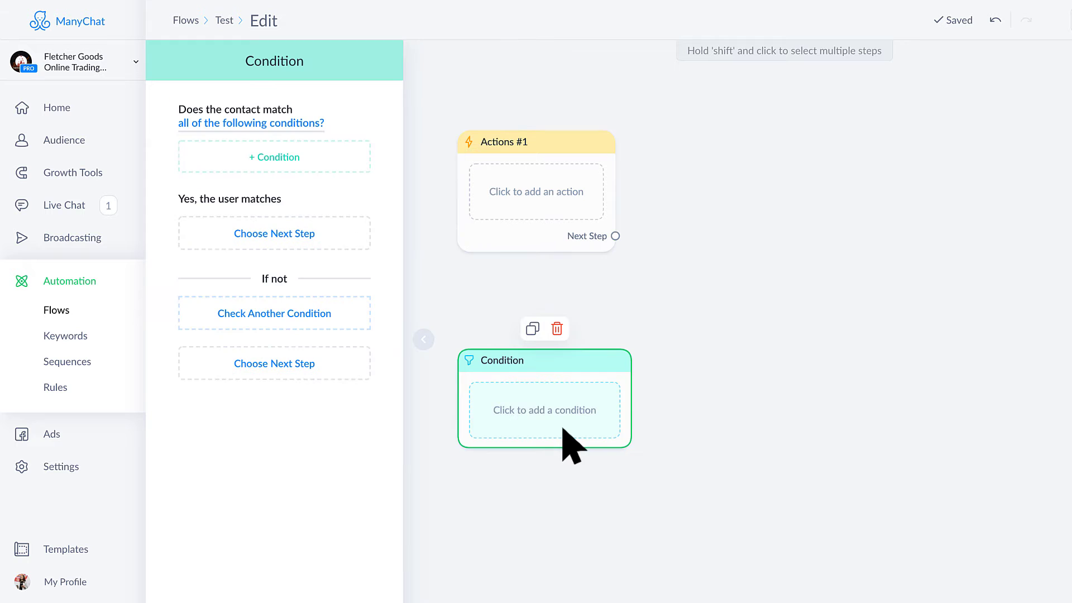
left_click(312, 159)
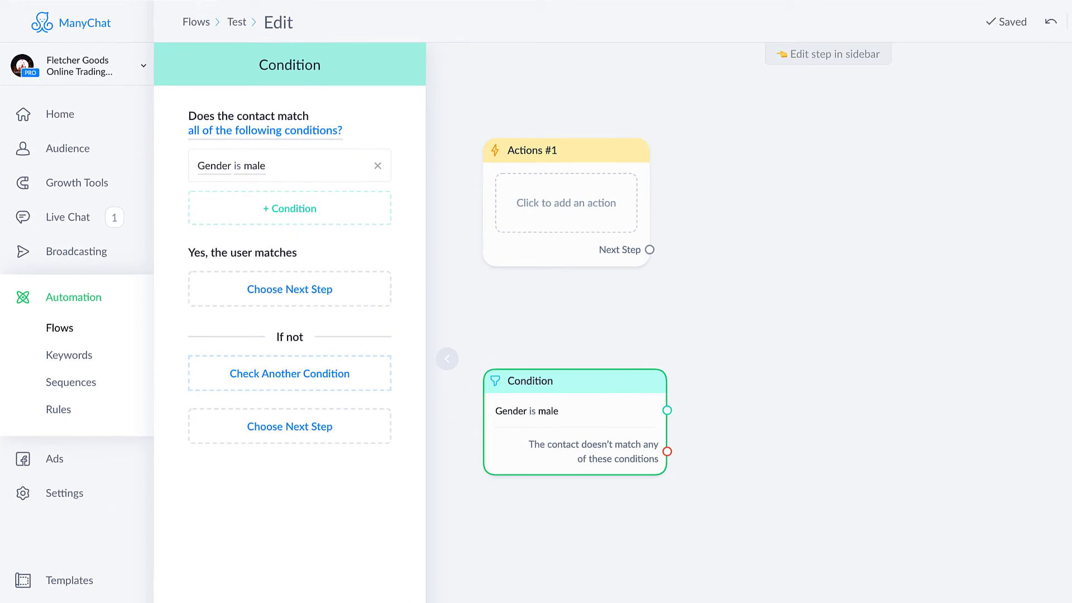
Connect the male branch to a new Facebook message with an image block placed above the text.
left_click_drag(669, 411, 807, 280)
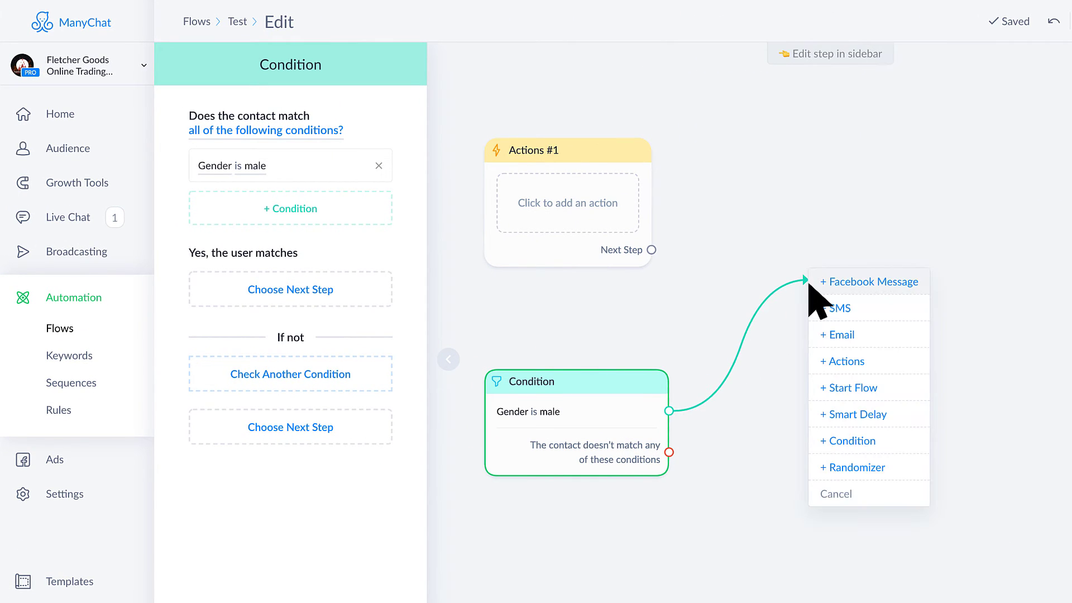
left_click(843, 285)
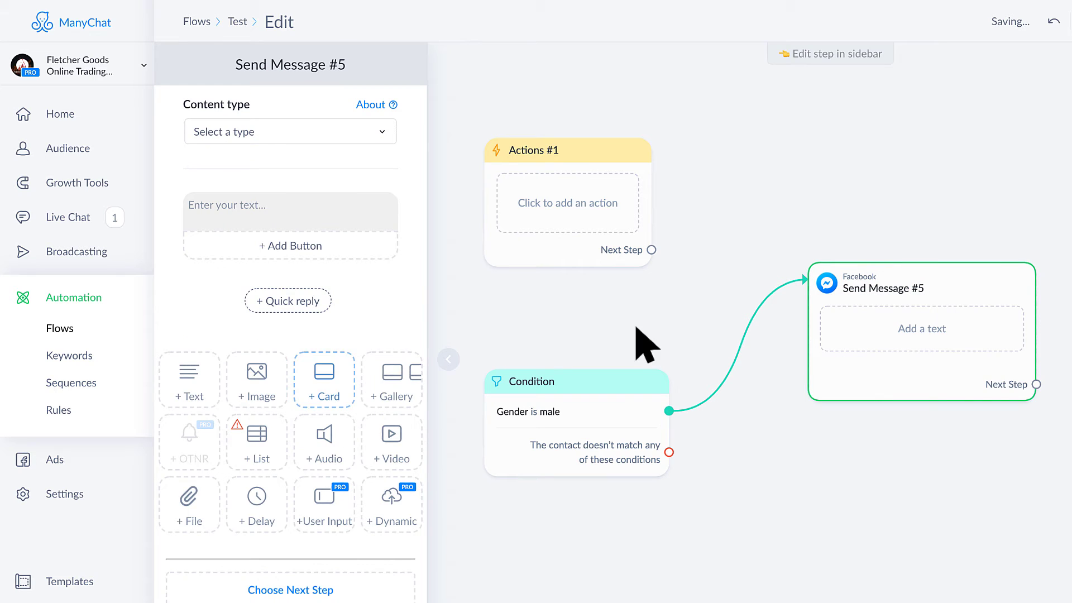
left_click(263, 391)
left_click_drag(411, 315, 413, 287)
left_click(989, 161)
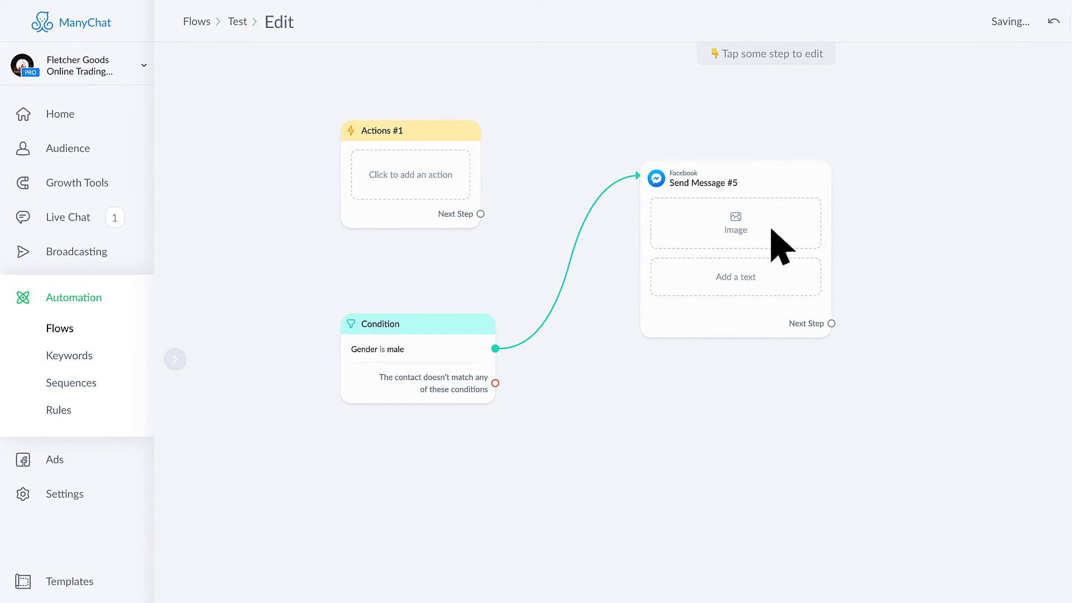
Add a second Condition check for contacts whose Gender is Female.
left_click(458, 353)
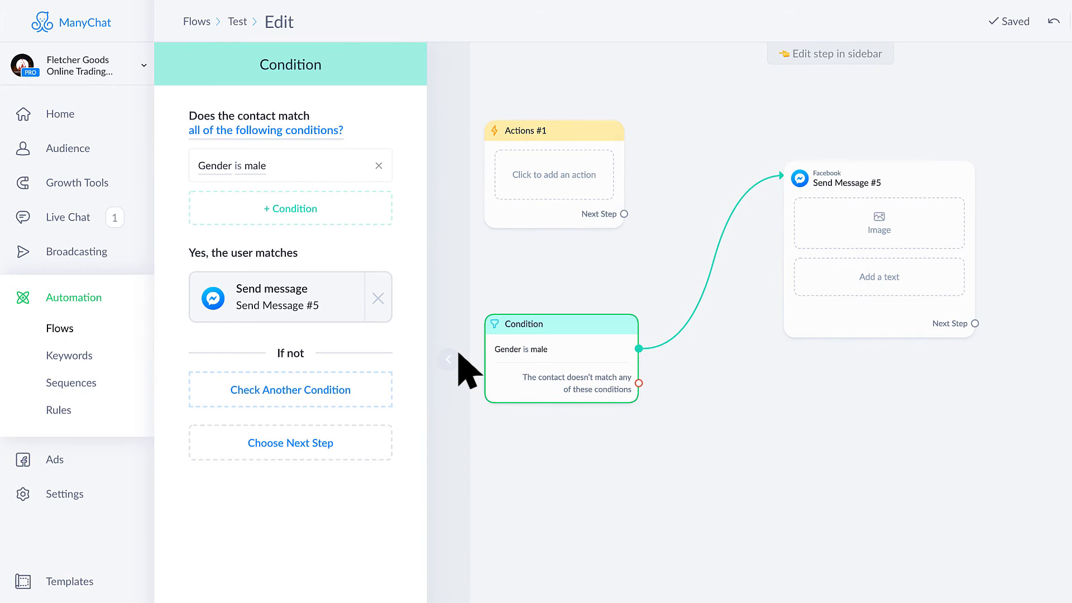
left_click(368, 391)
left_click(356, 432)
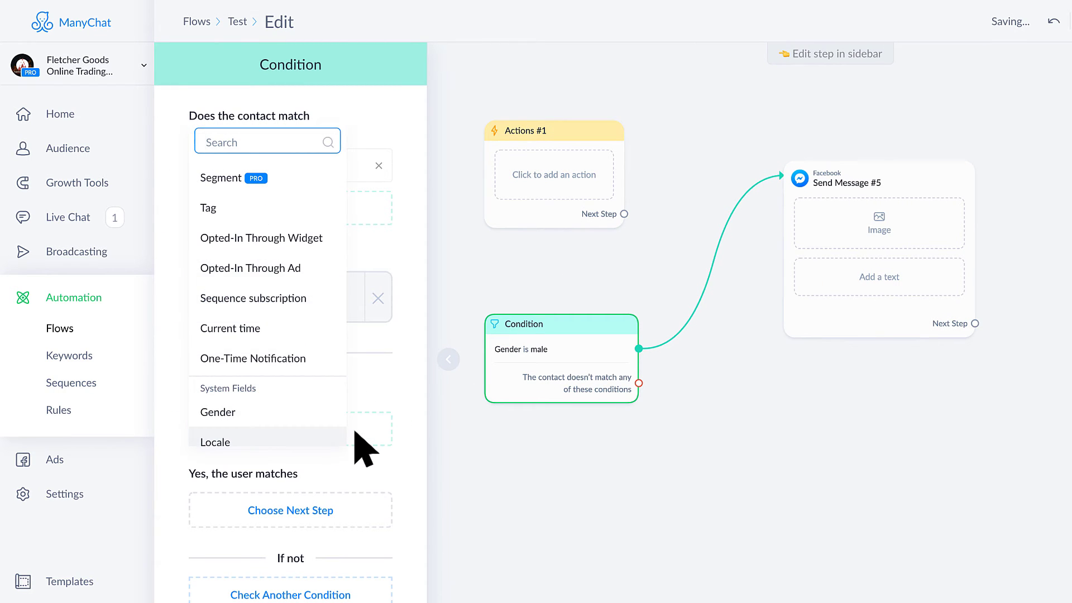
left_click(306, 412)
left_click(306, 431)
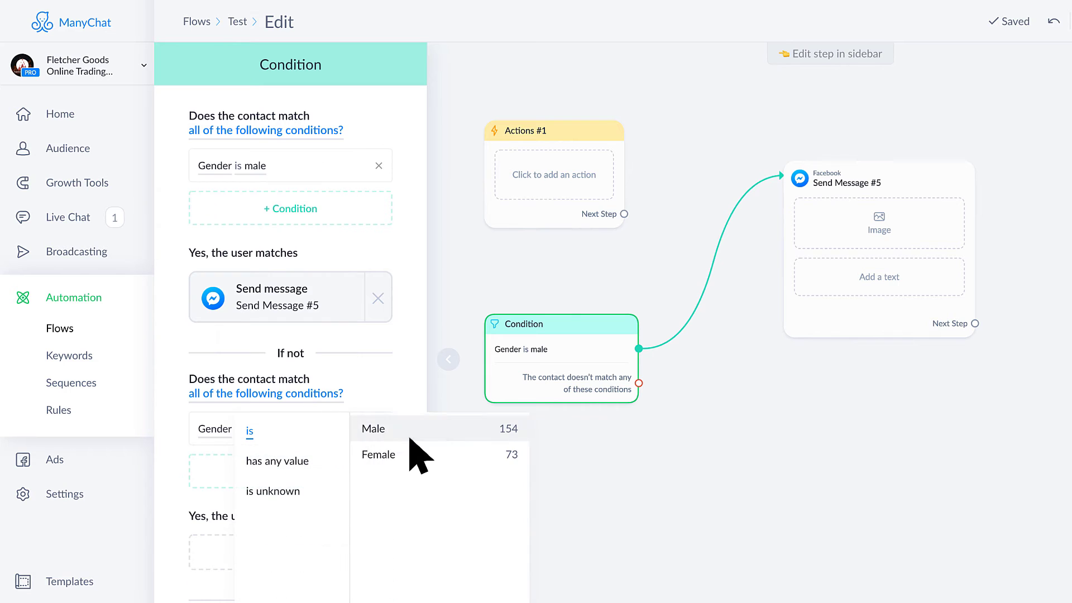
left_click(459, 455)
left_click(646, 438)
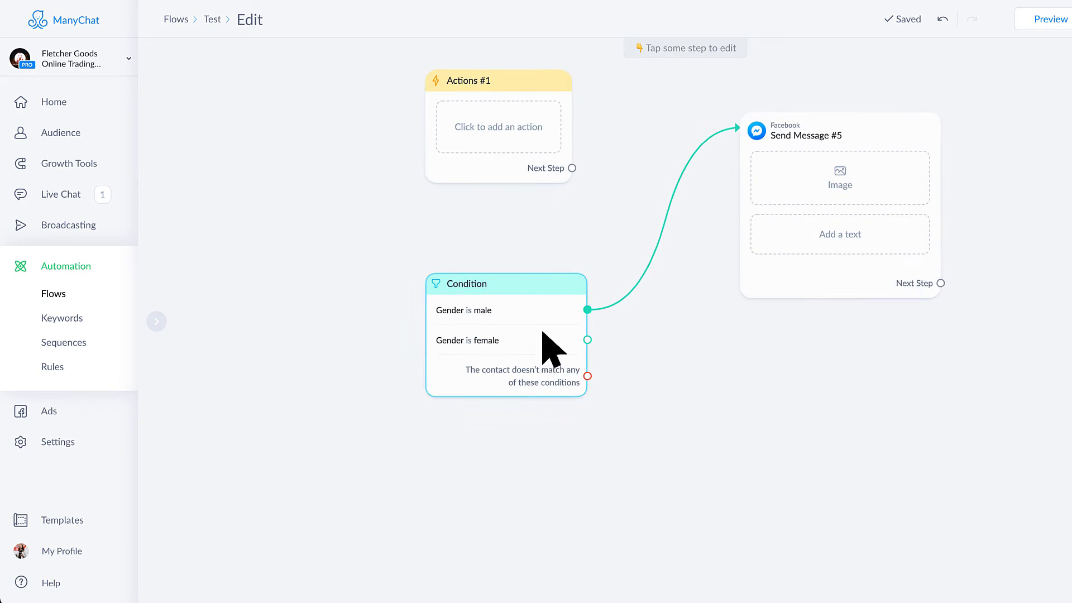
scroll(550, 349, "up", 1)
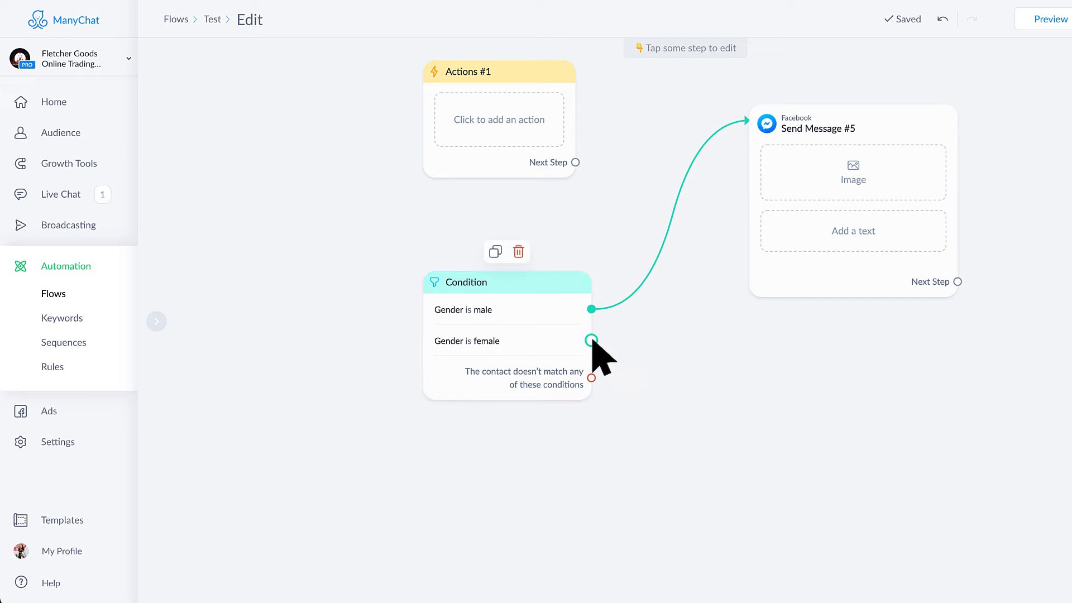
Link the Gender is female branch to new Facebook message #6 and tidy messages #5 and #6.
left_click_drag(591, 340, 759, 434)
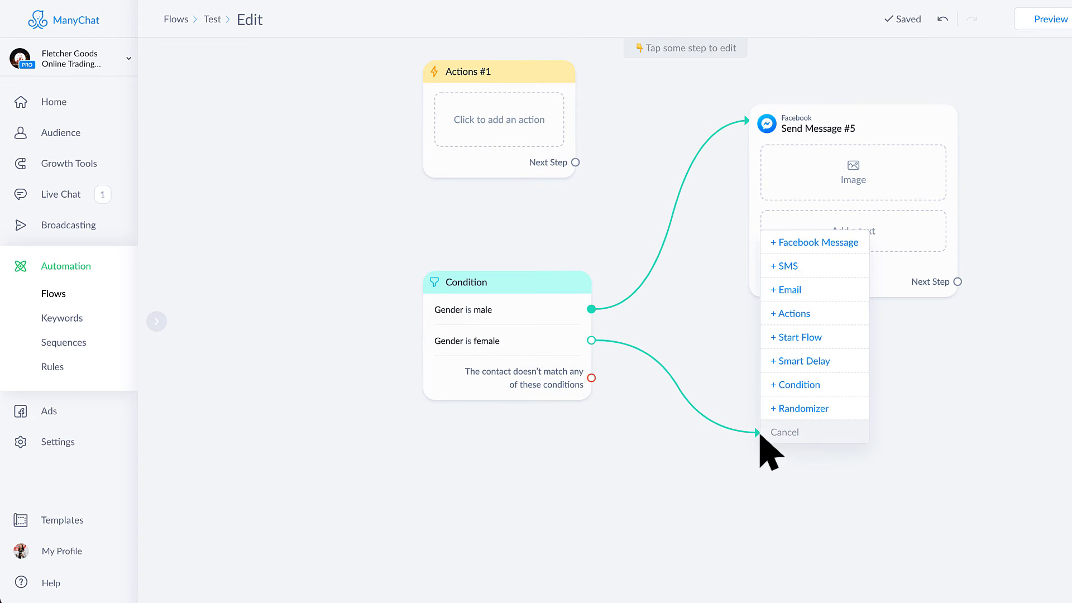
left_click(836, 246)
left_click(972, 371)
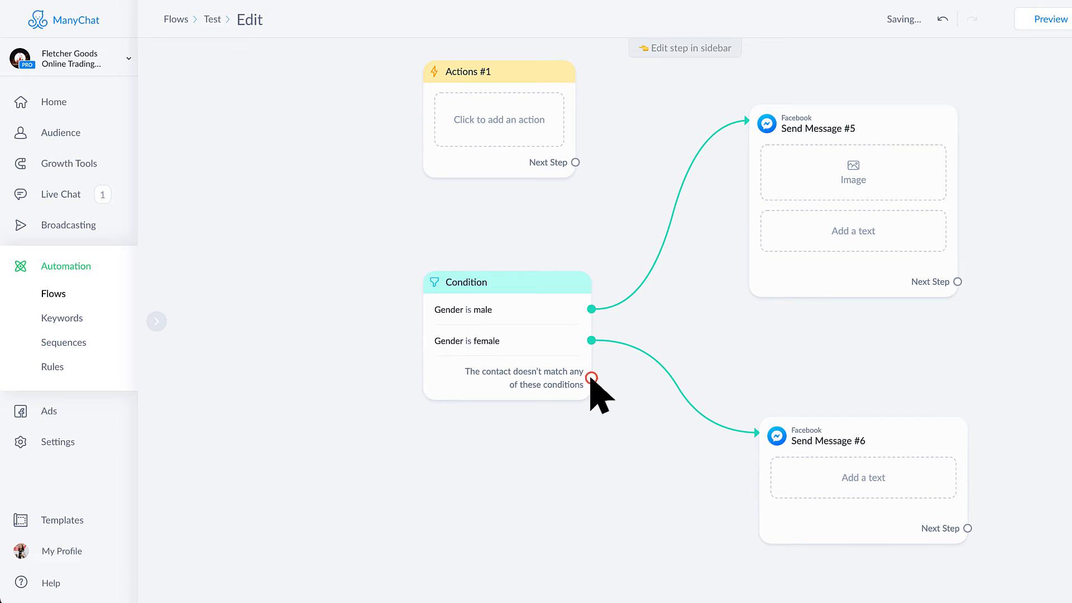
scroll(544, 437, "down", 5)
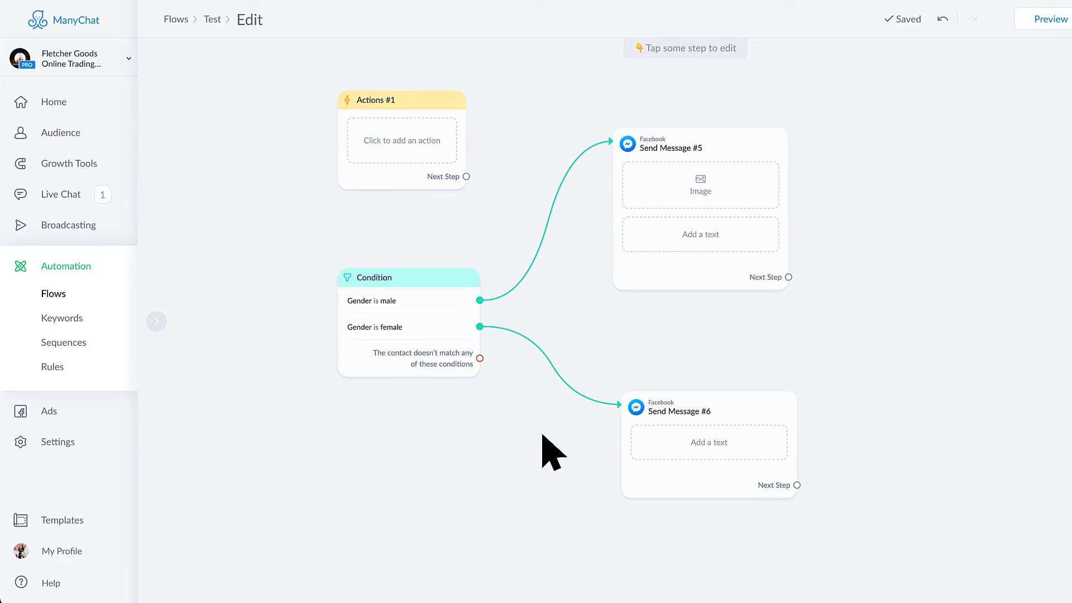
left_click_drag(685, 285, 704, 224)
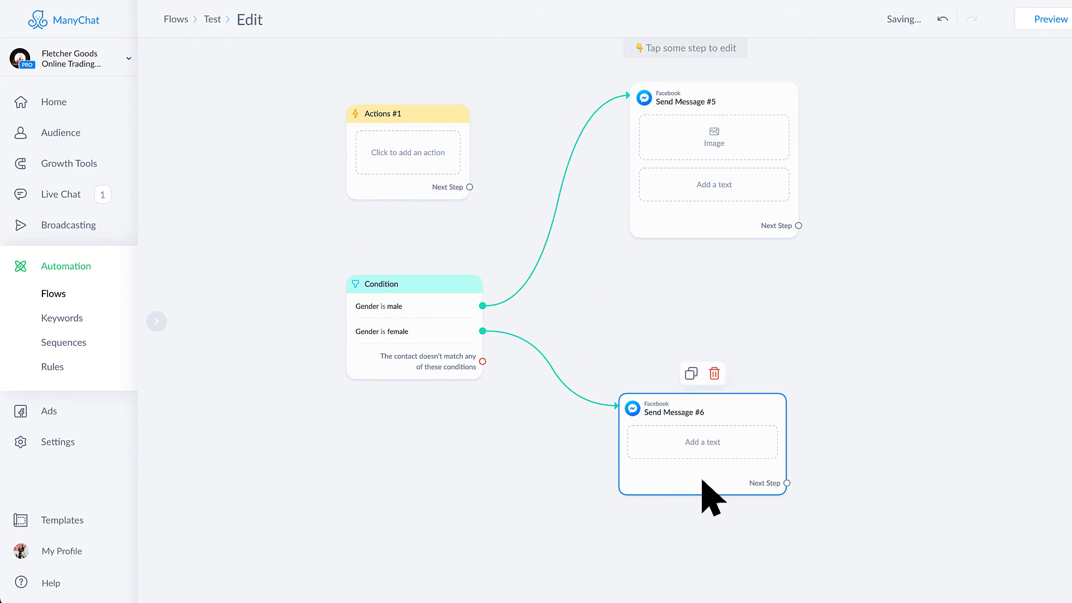
left_click_drag(701, 477, 713, 364)
Link the no-match branch to new Facebook message #7 and nudge it into place.
left_click_drag(482, 362, 631, 495)
left_click(692, 305)
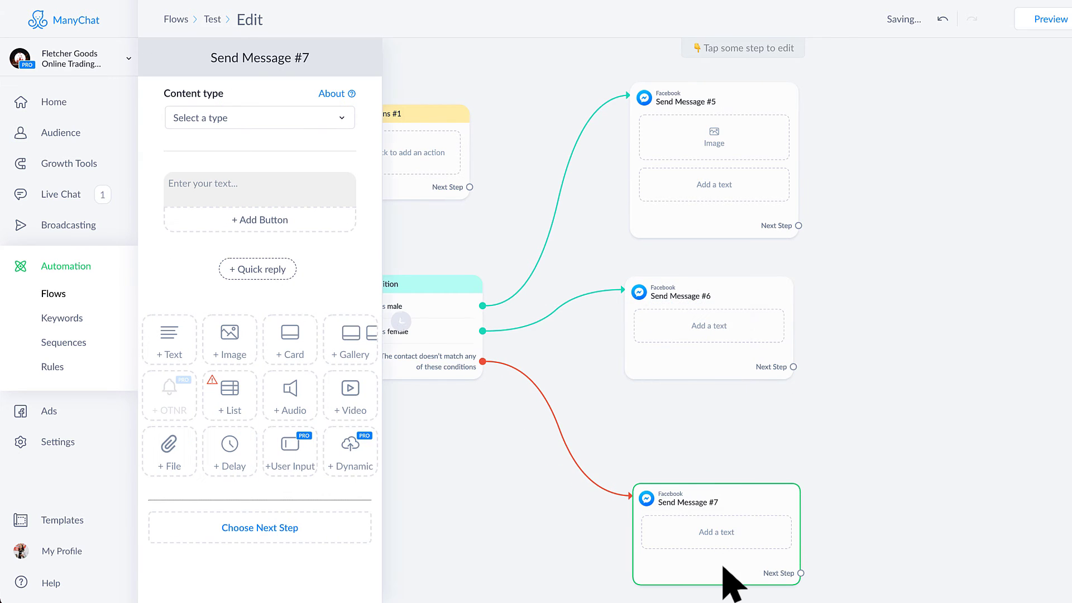
left_click_drag(720, 565, 705, 544)
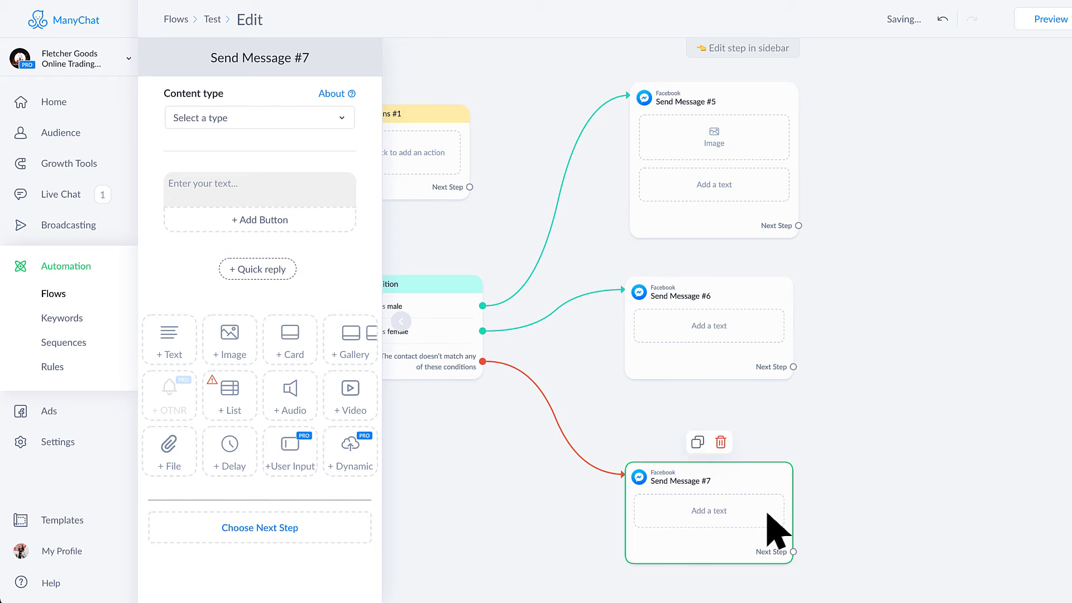
left_click(932, 453)
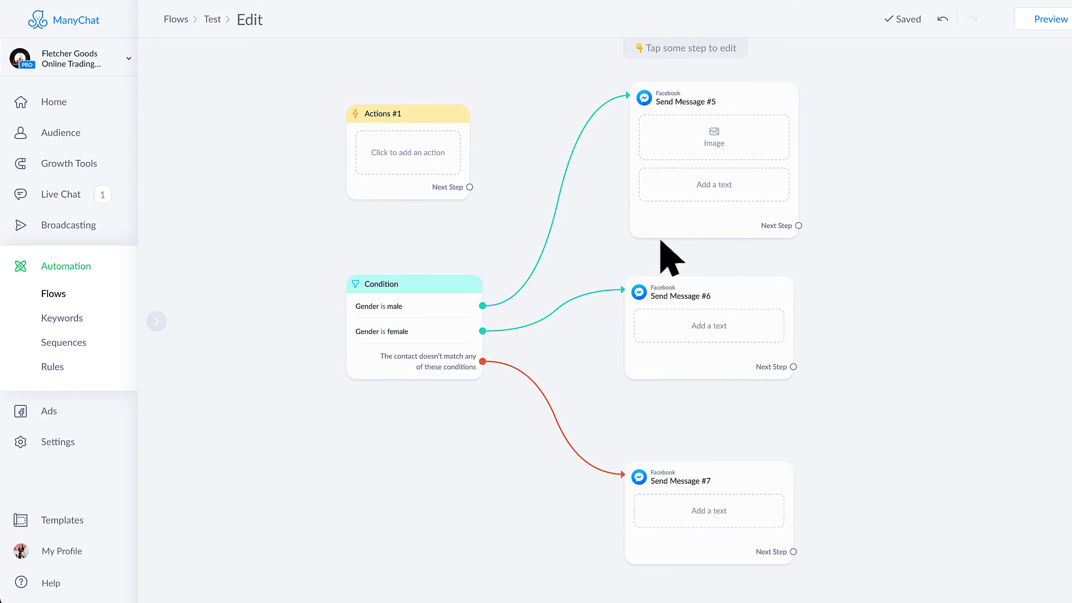
Add a 'Tag is Test' rule beside 'Gender is male', leaving the match type at all.
left_click(366, 361)
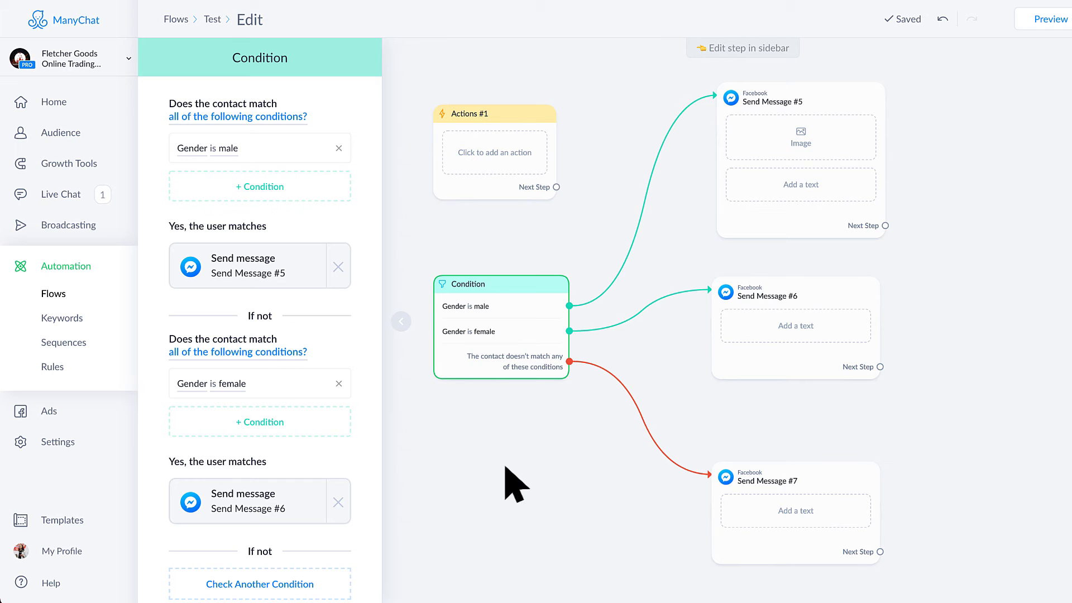
left_click(297, 191)
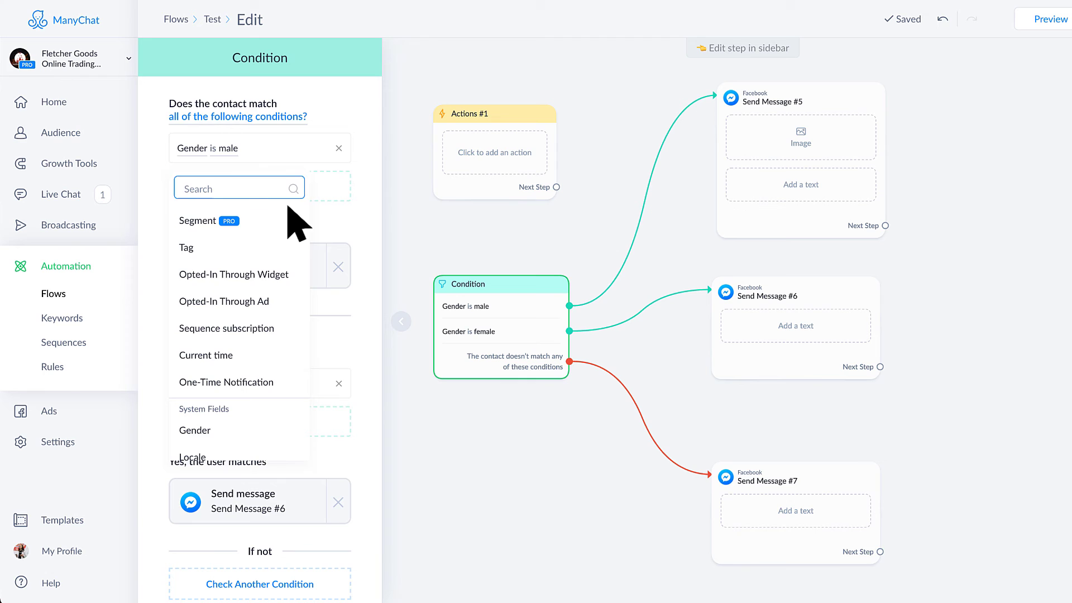
left_click(260, 248)
left_click(387, 215)
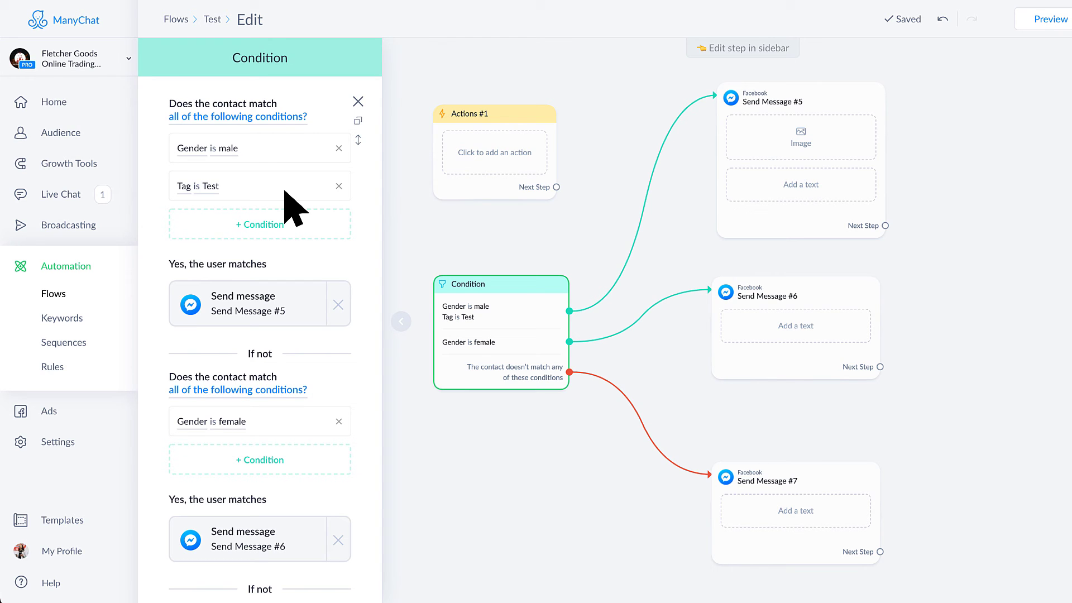
left_click(274, 116)
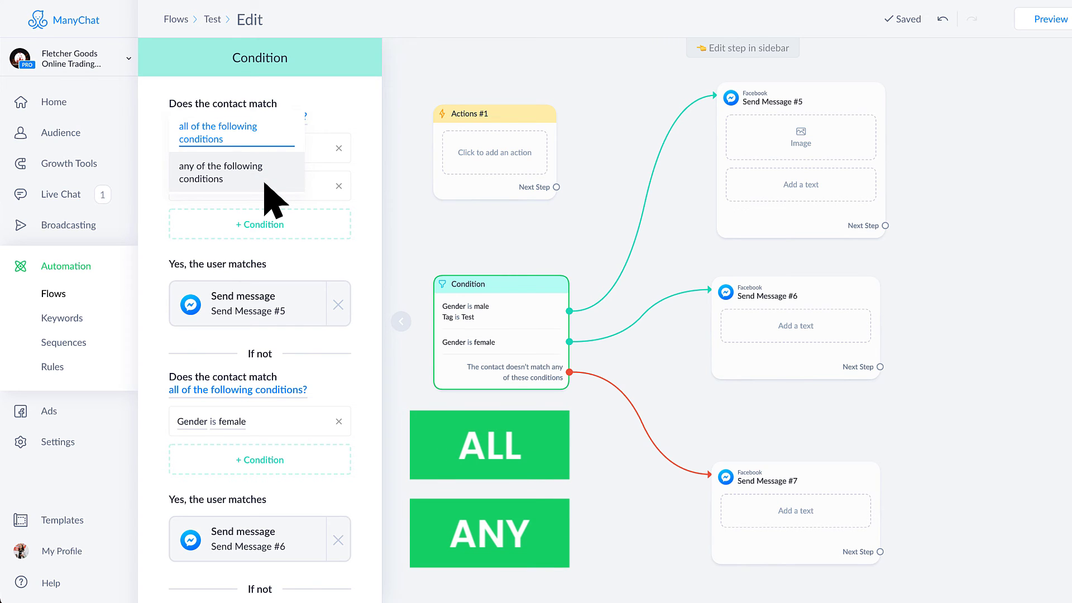
key("Escape")
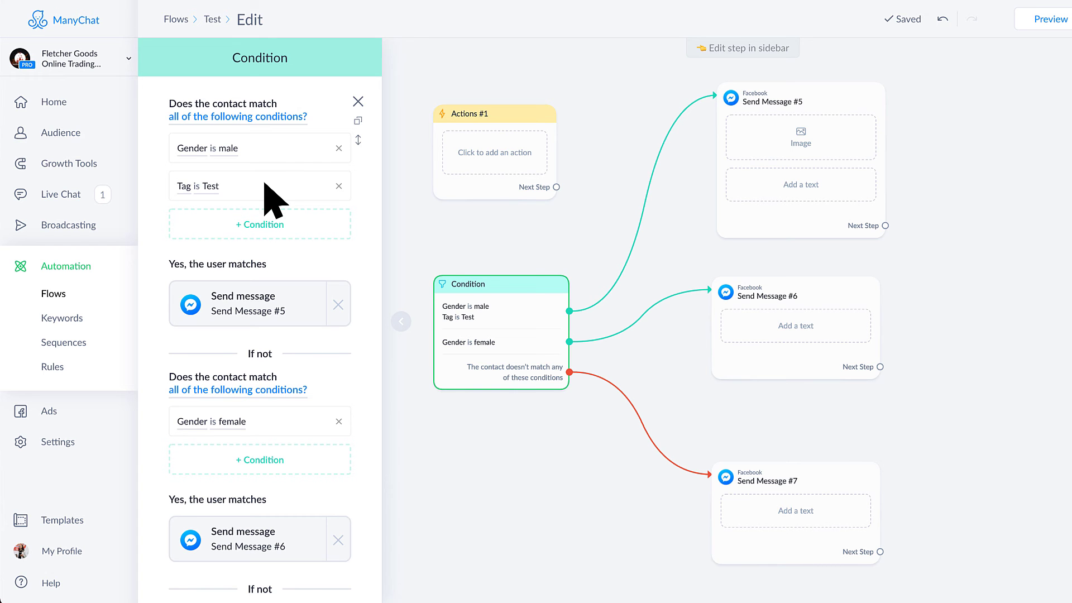
Move Actions #1 to the left of the Condition and open its settings.
left_click(401, 321)
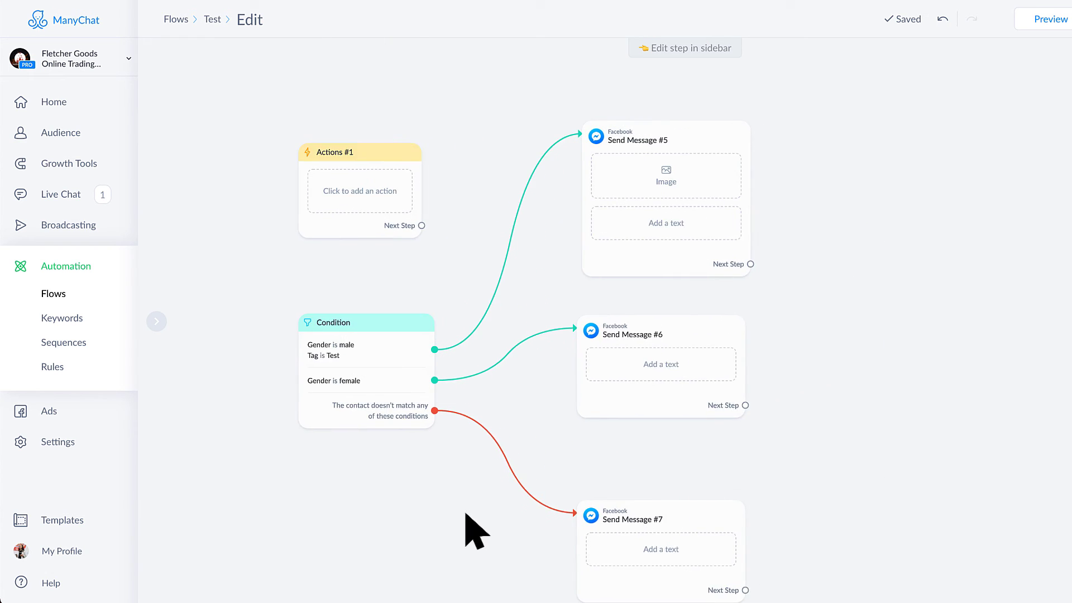
left_click_drag(385, 223, 252, 360)
left_click(253, 357)
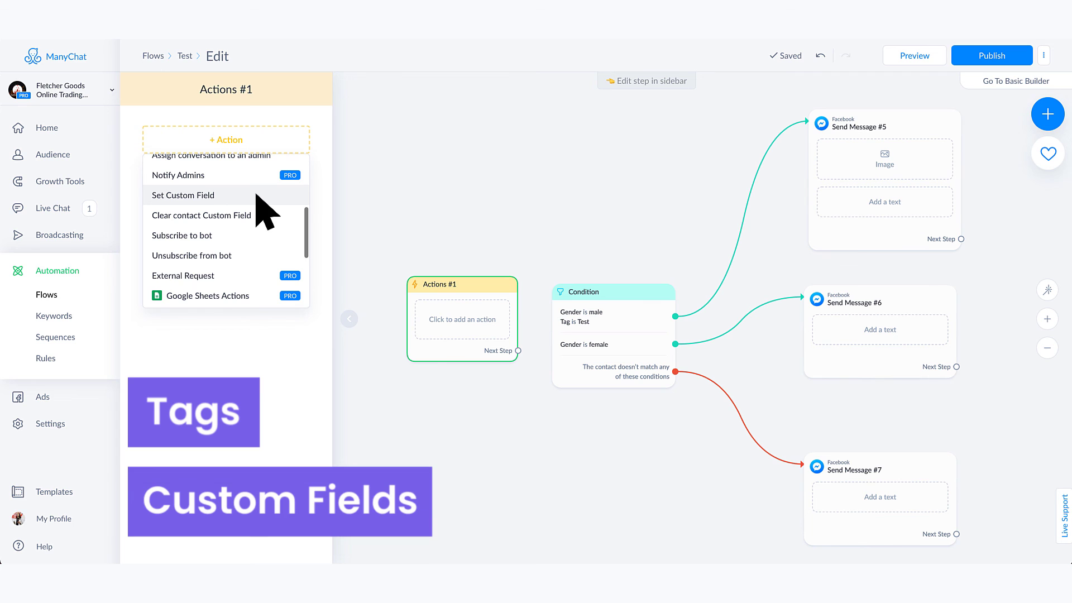
Add a Set Custom Field action to Actions #1, browsing the custom fields without picking one.
left_click(257, 196)
left_click(249, 156)
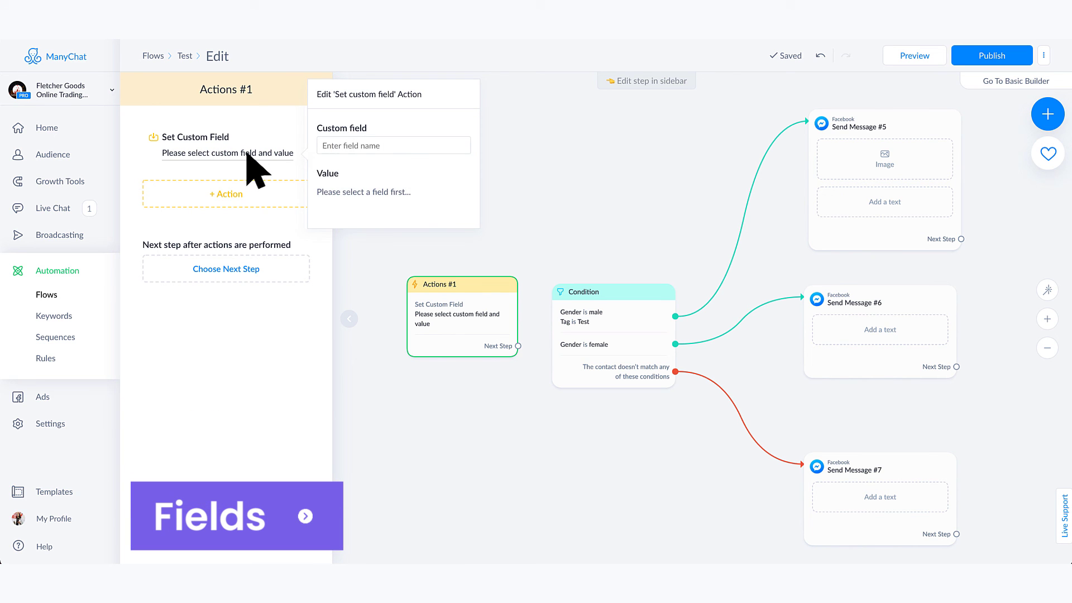
left_click(399, 144)
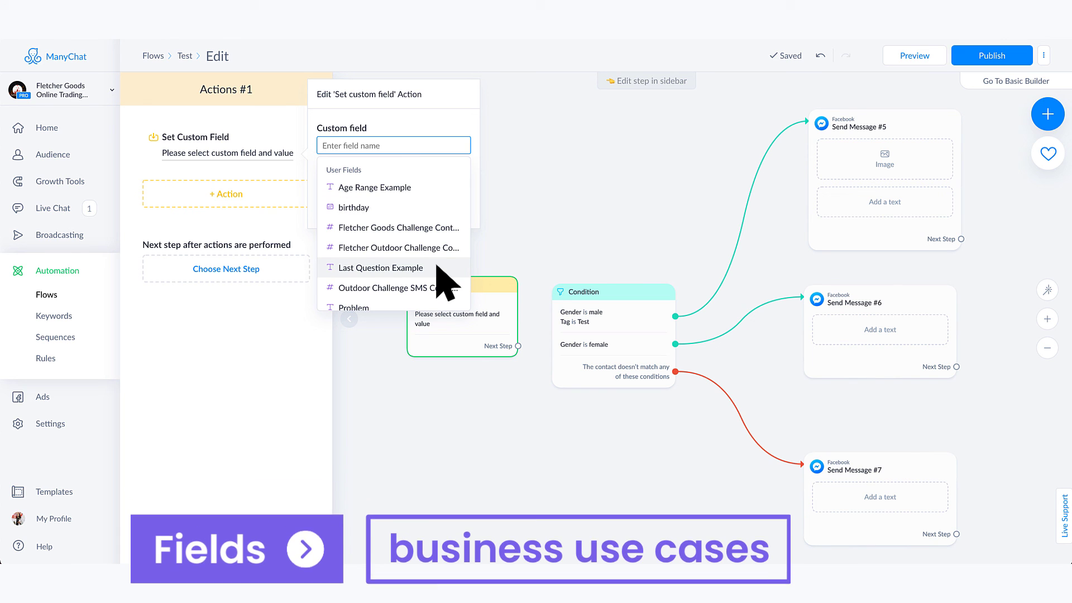
scroll(444, 276, "down", 4)
scroll(441, 273, "up", 2)
scroll(436, 265, "up", 2)
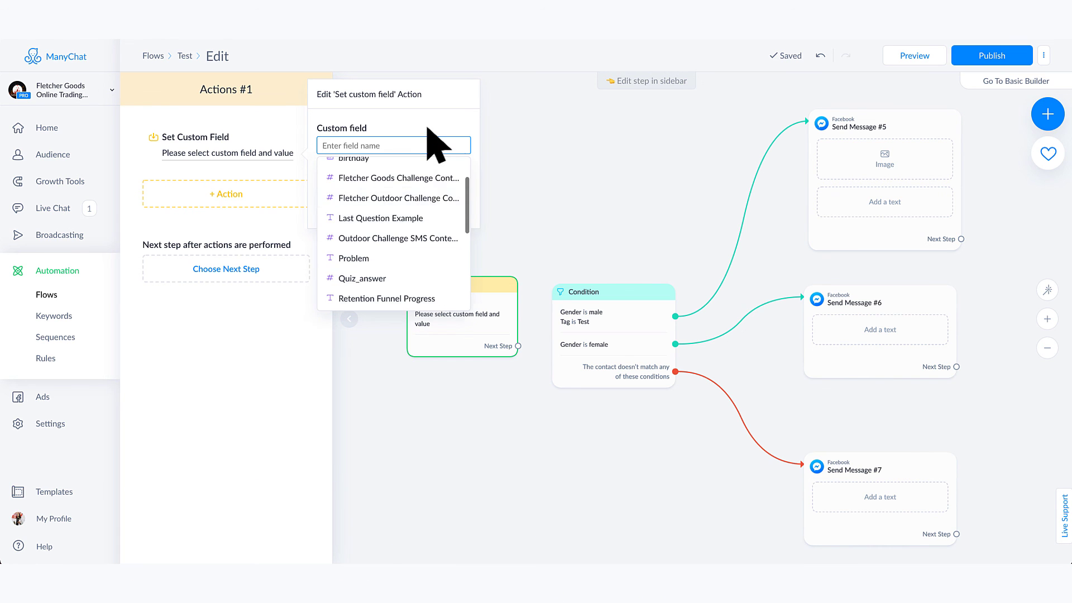
left_click(404, 196)
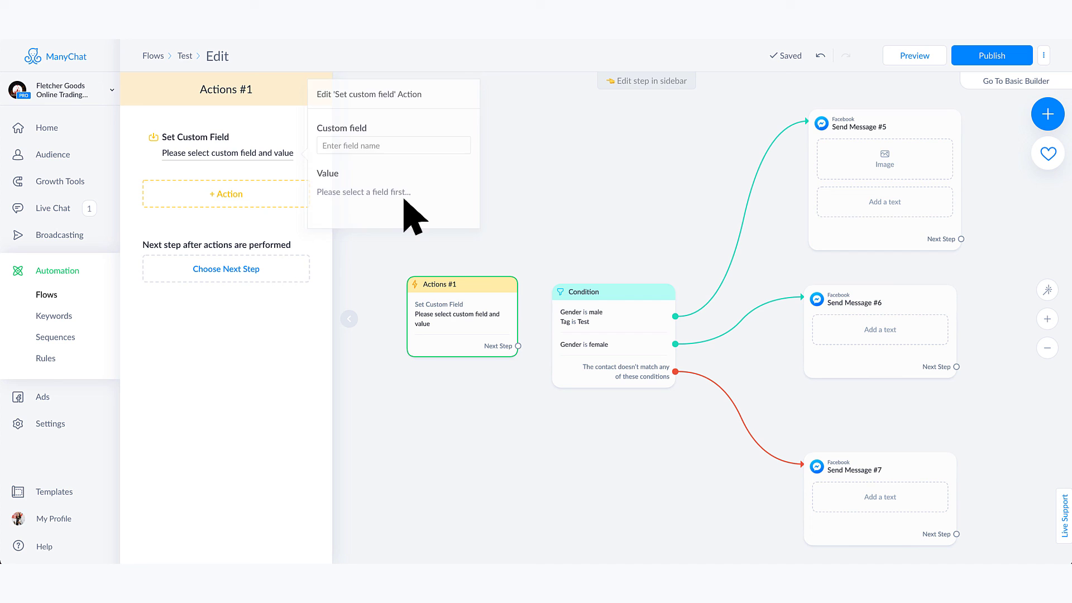
left_click(279, 201)
scroll(273, 310, "down", 5)
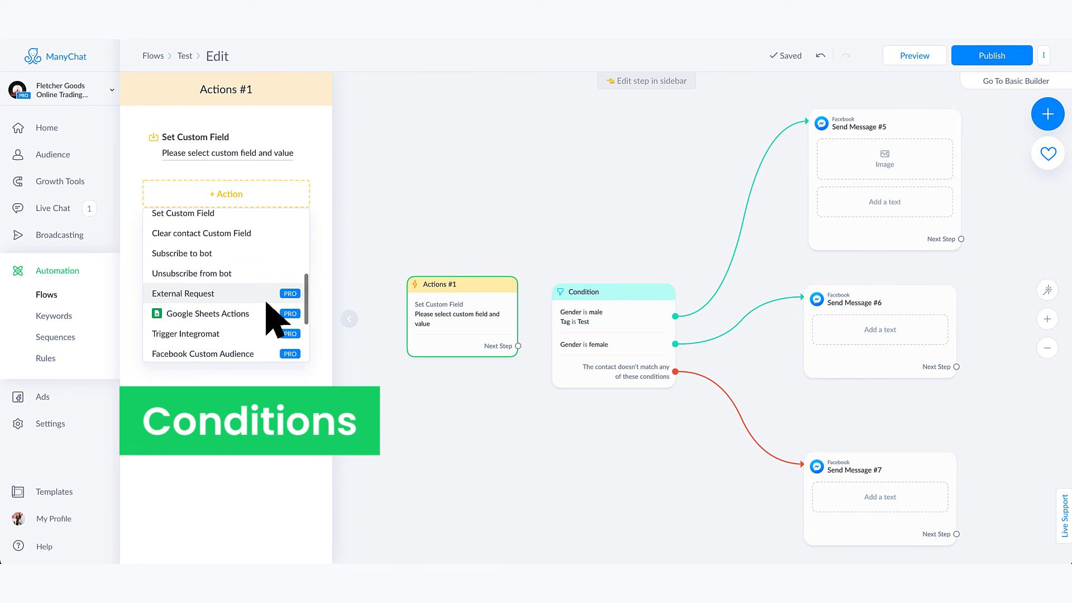